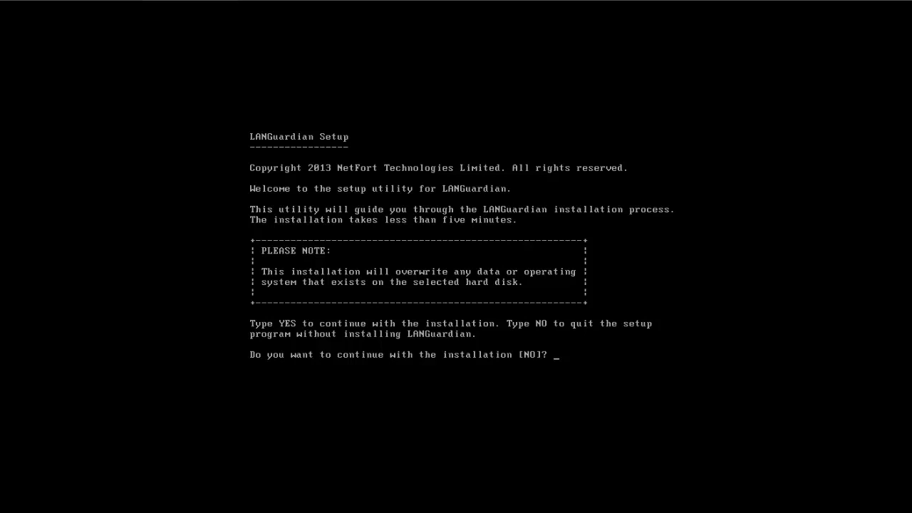
Agree to continue the install and choose disk 1, confirming it will be erased.
type("yes")
key("Return")
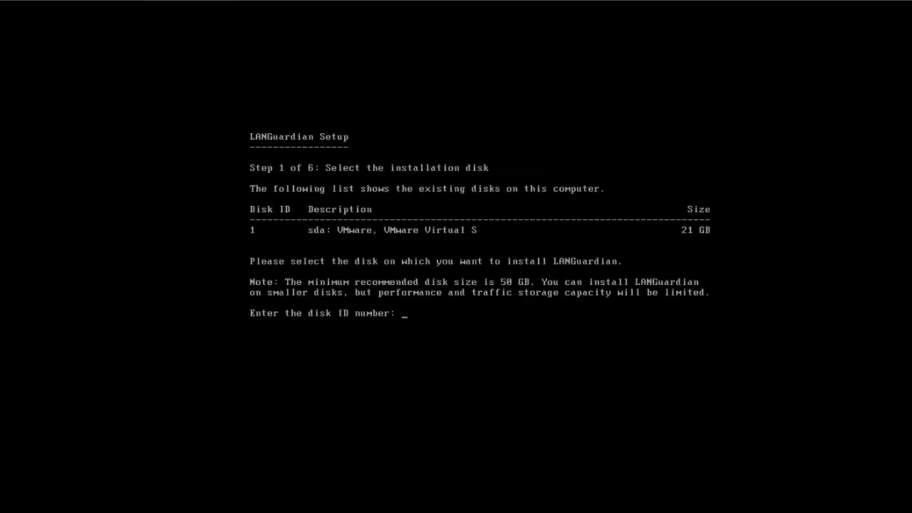
type("1")
key("Return")
type("yes")
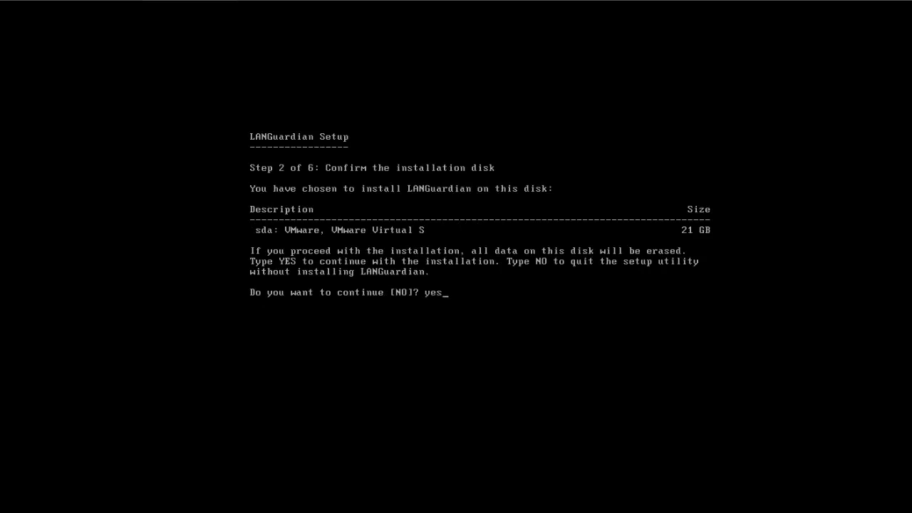
key("Return")
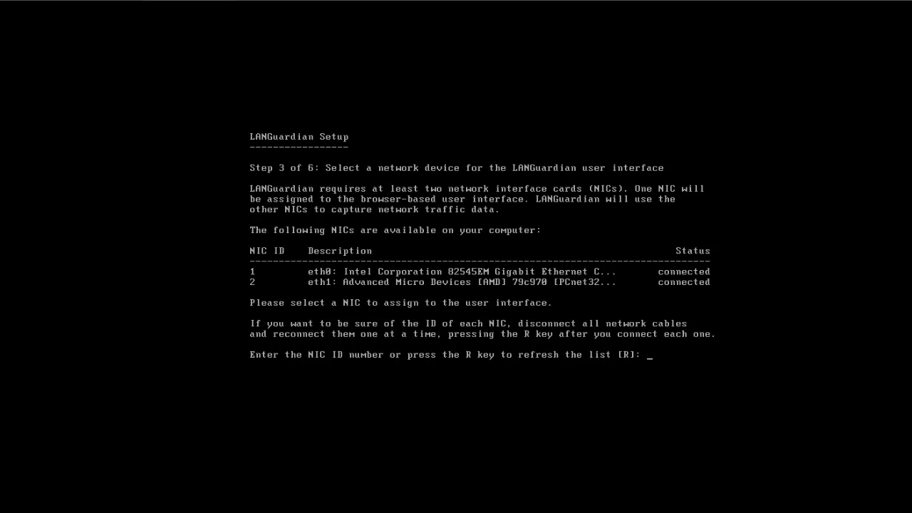
Assign NIC 1 with IP 192.168.181.15, default mask, gateway 192.168.181.2 and DNS 8.8.8.8.
type("1")
key("Return")
type("192.16")
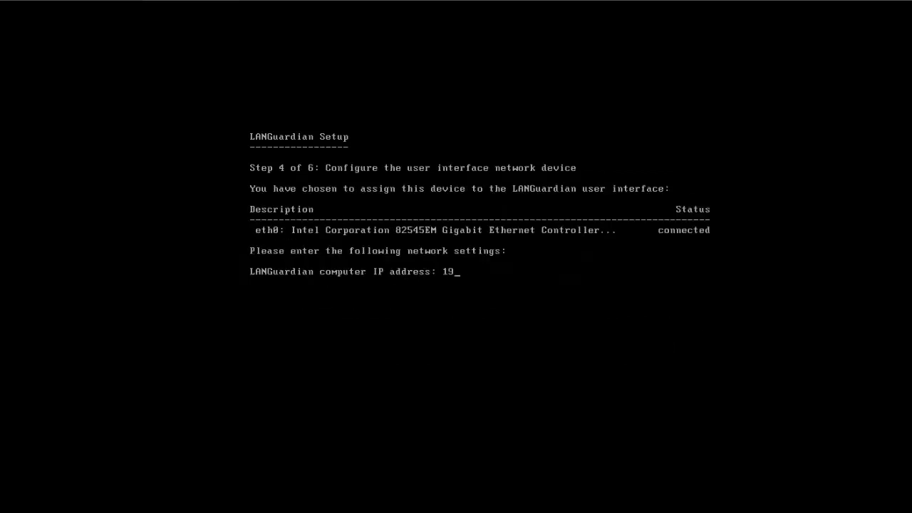
type("8.181.15")
key("Return")
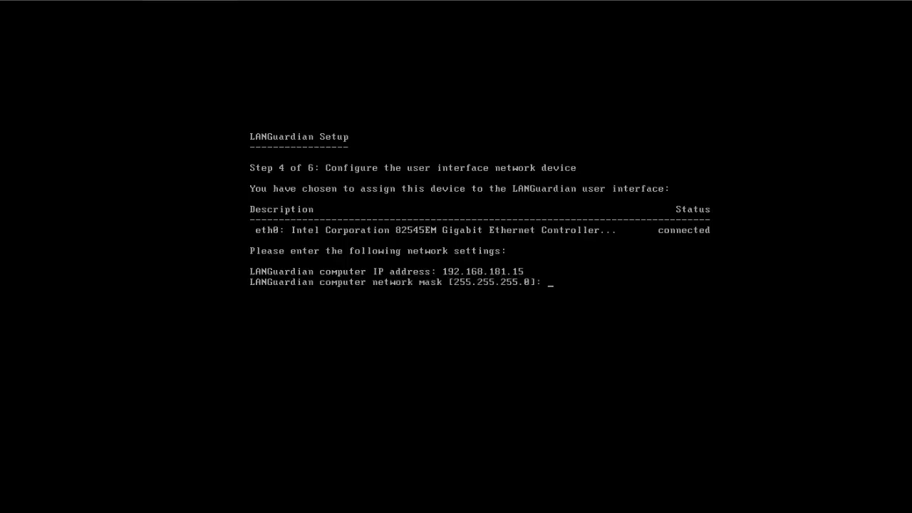
key("Return")
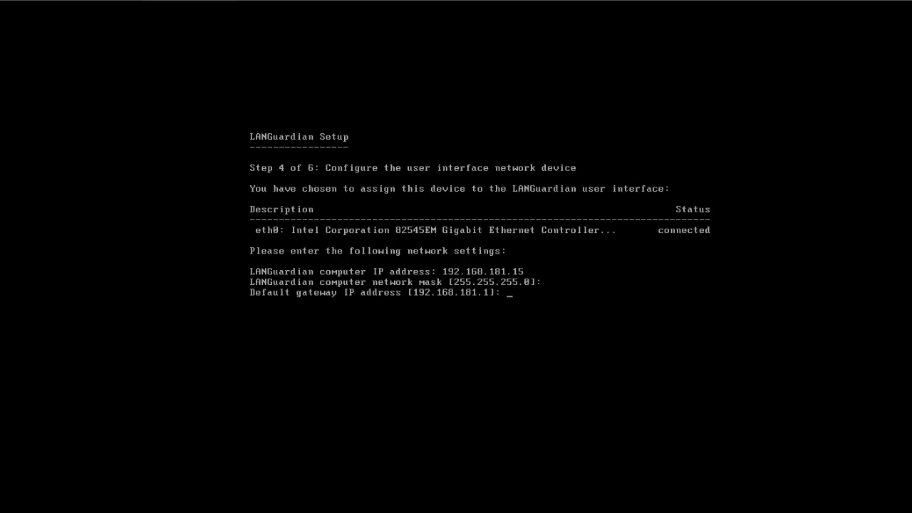
type("192.168.181.1")
key("BackSpace")
type("2.168.181.2")
key("Return")
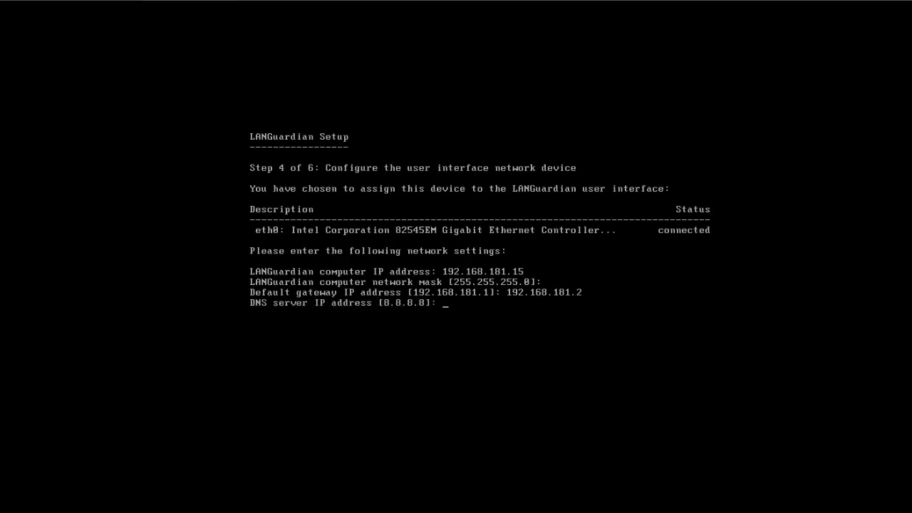
key("Return")
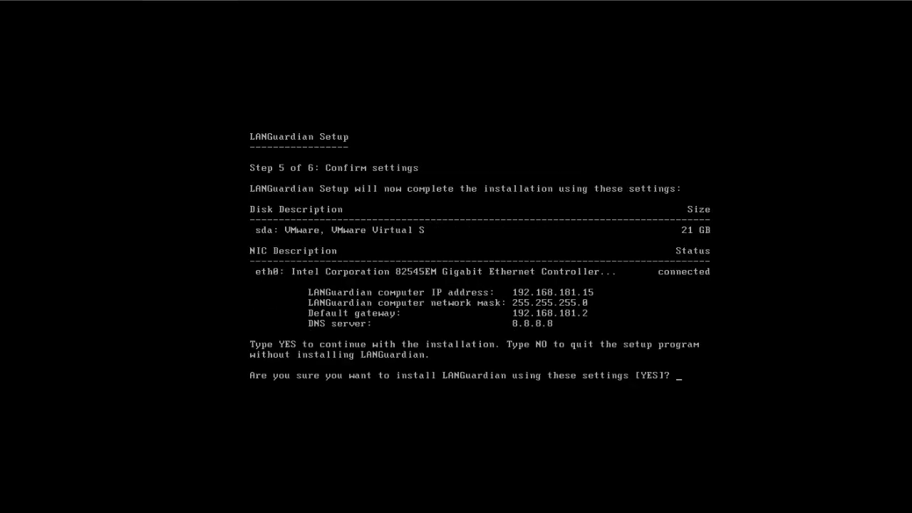
Confirm installing with these settings and restart the computer.
type("yes")
key("Return")
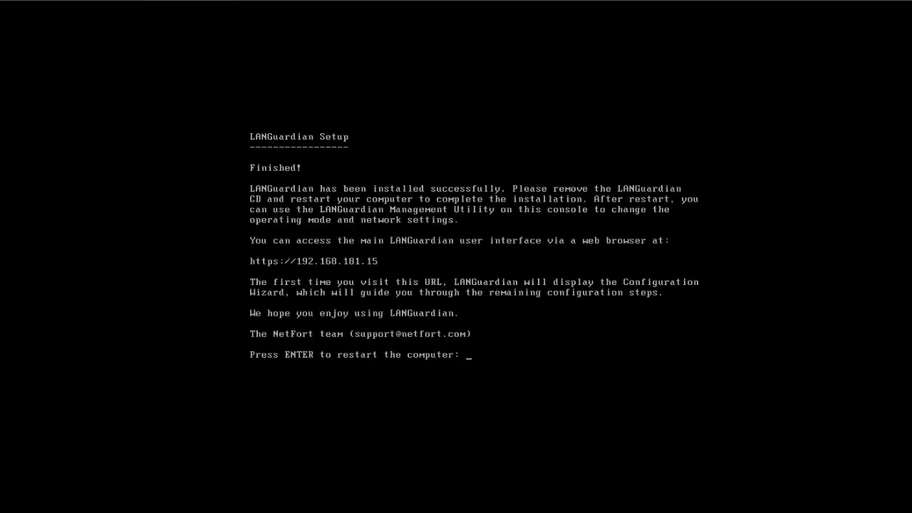
key("Return")
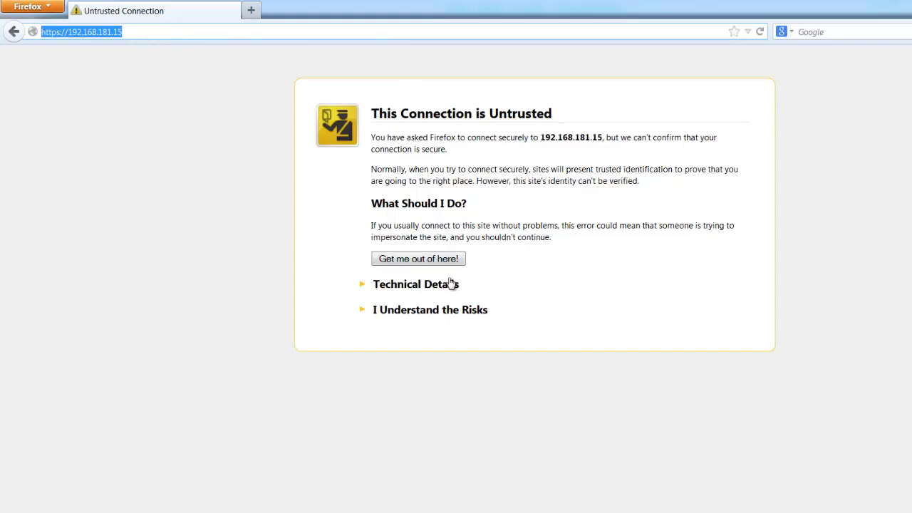
Add and confirm a security exception for the LANGuardian site at 192.168.181.15.
left_click(444, 309)
left_click(411, 398)
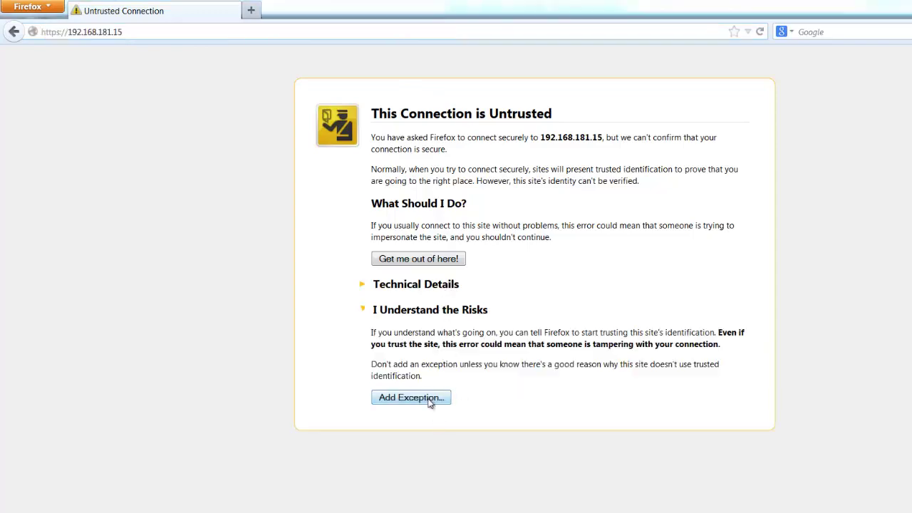
left_click(611, 453)
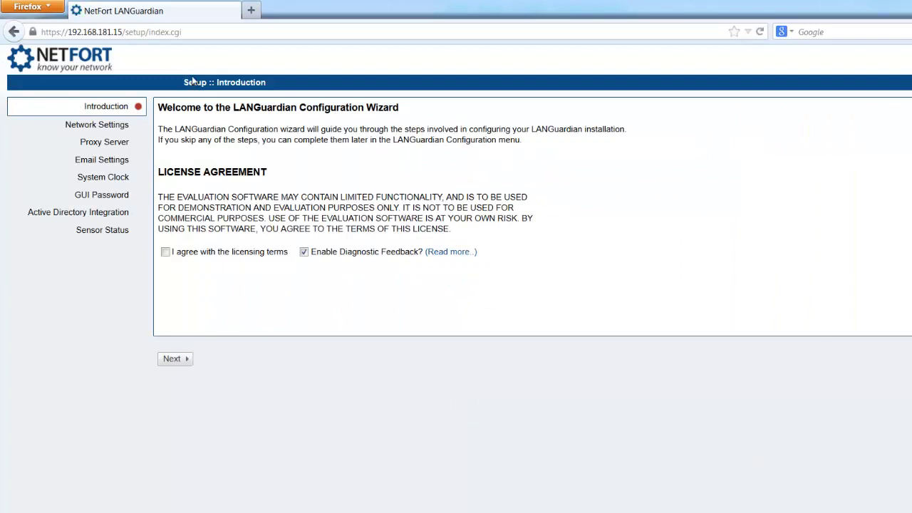
Accept the default Network, Proxy, Email and Clock/NTP settings in the wizard.
left_click(183, 361)
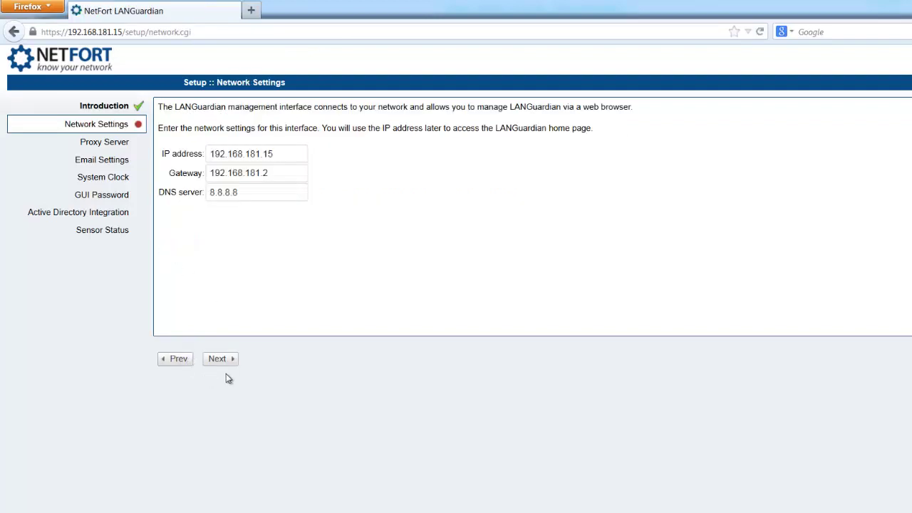
left_click(228, 361)
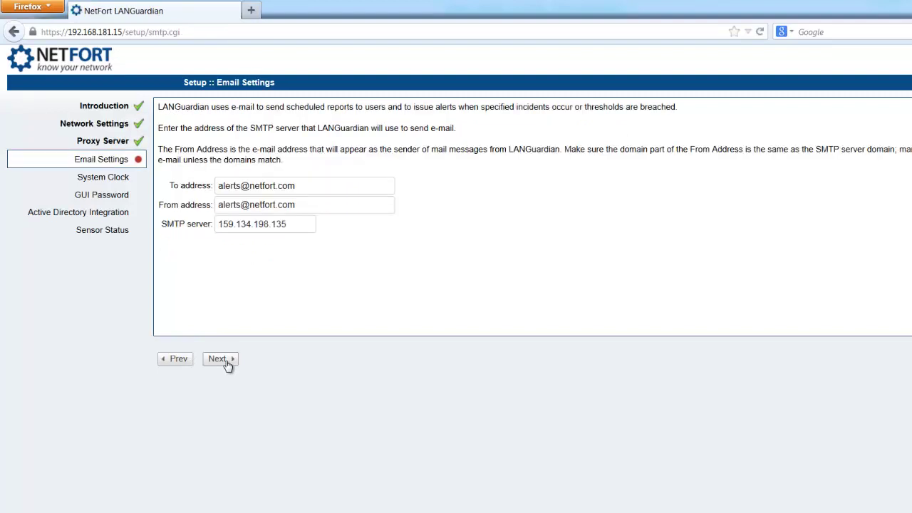
left_click(226, 361)
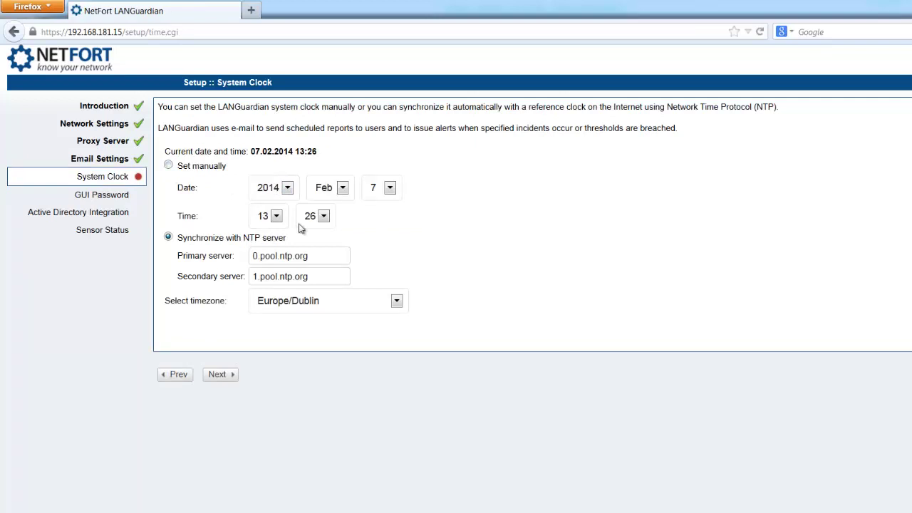
left_click(218, 374)
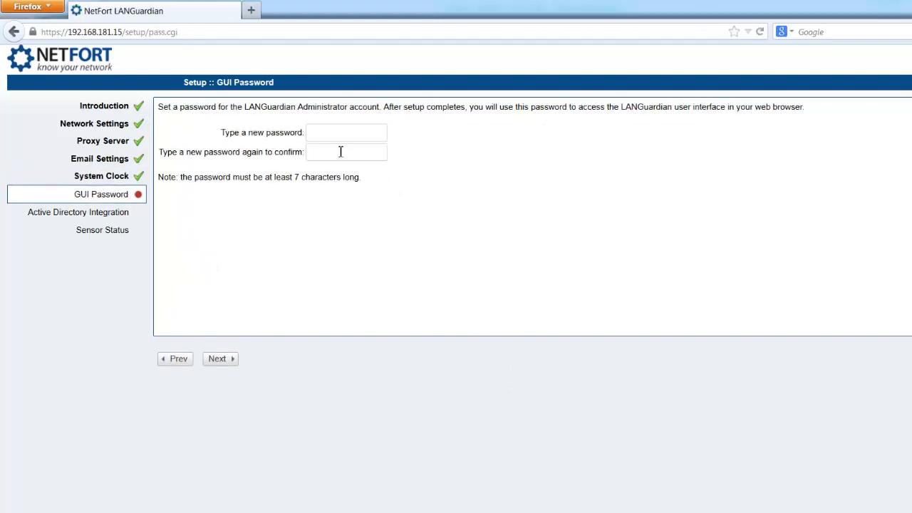
Set and confirm the administrator GUI password, then skip Active Directory to reach Sensor Status.
left_click(340, 135)
type("*************")
key("Tab")
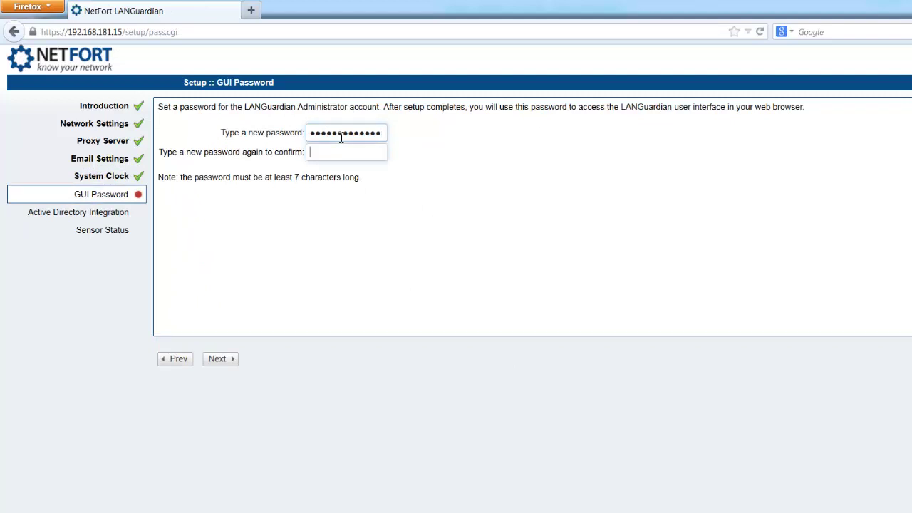
type("*")
key("BackSpace")
type("*************")
left_click(218, 359)
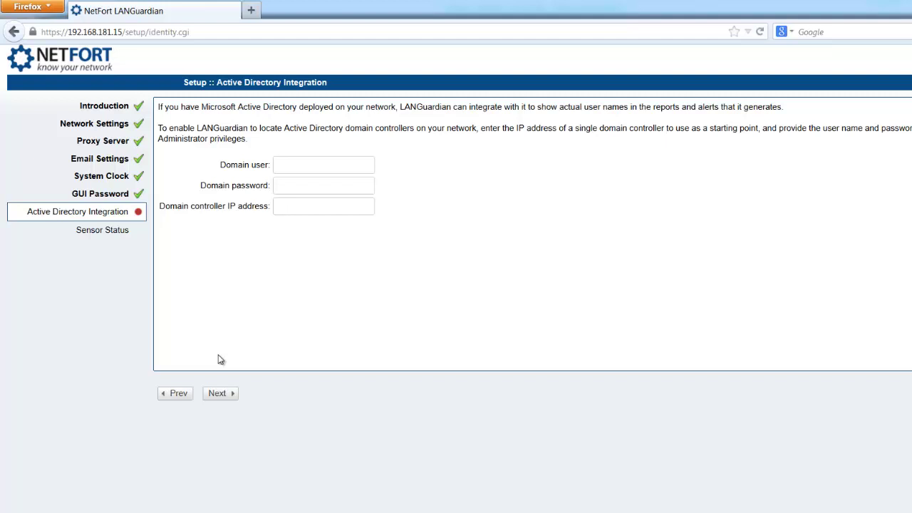
left_click(308, 206)
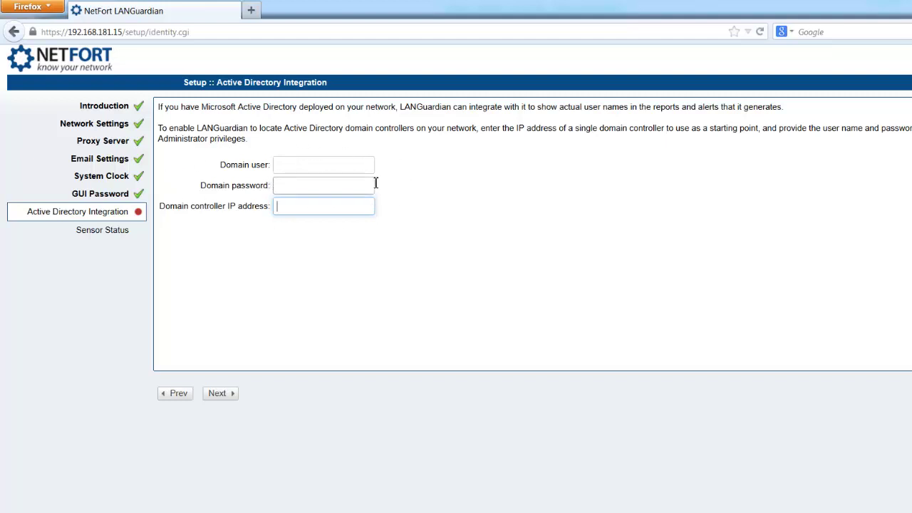
left_click(222, 396)
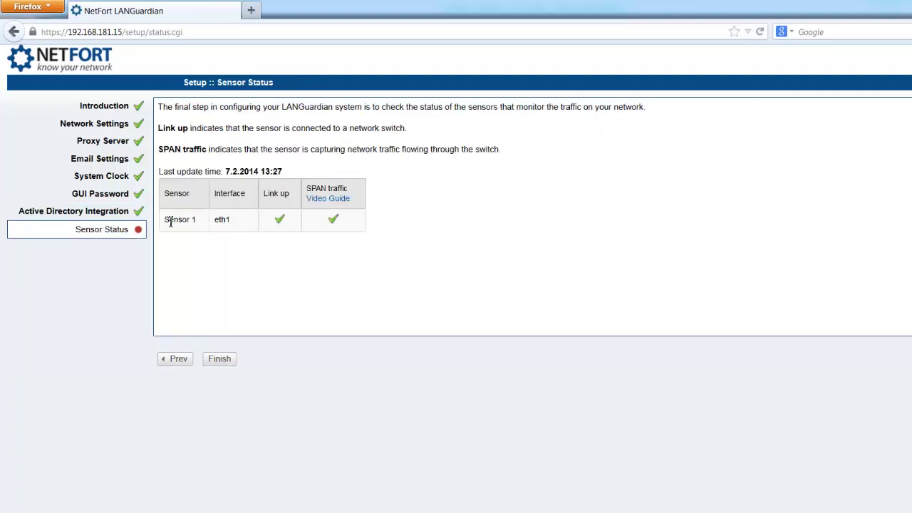
Check that sensor 1's eth1 interface shows a linked status in the sensor table.
left_click_drag(234, 222, 217, 225)
left_click(281, 260)
Finish the wizard and try logging in with the saved Administrator username.
left_click(220, 360)
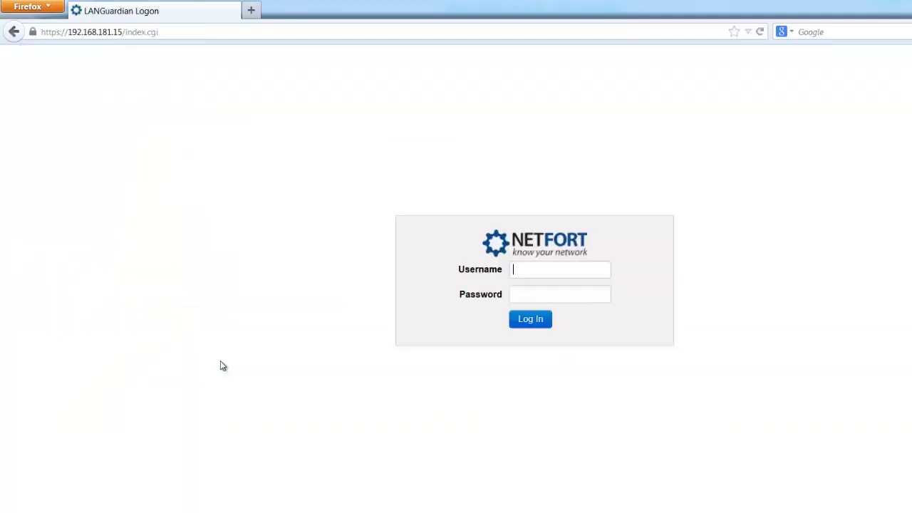
left_click(570, 270)
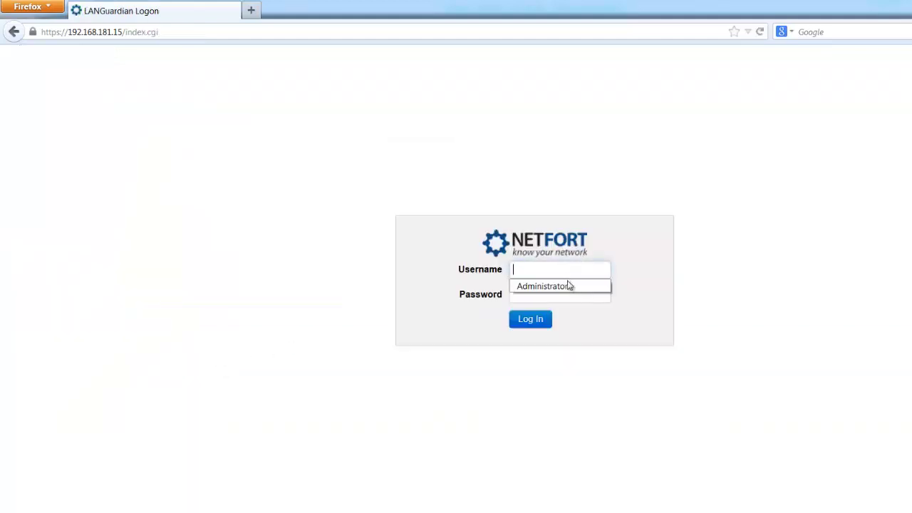
left_click(569, 285)
left_click(567, 294)
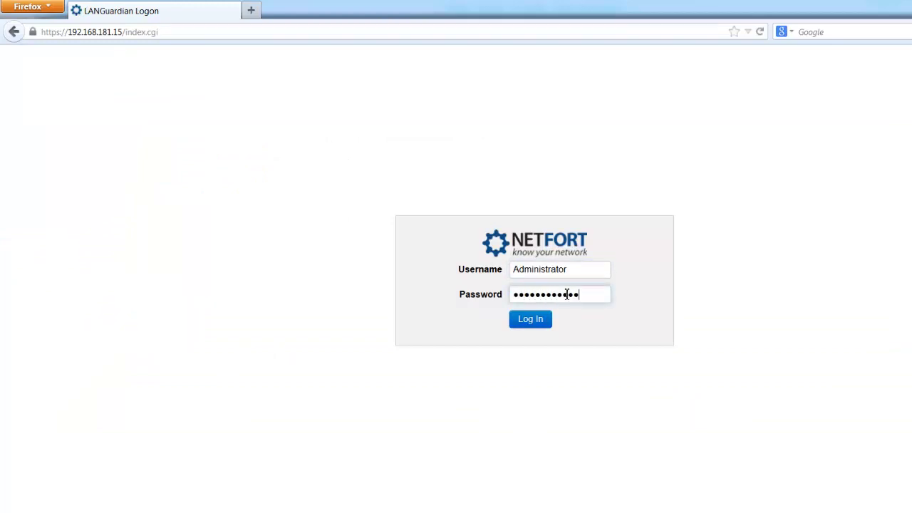
key("Return")
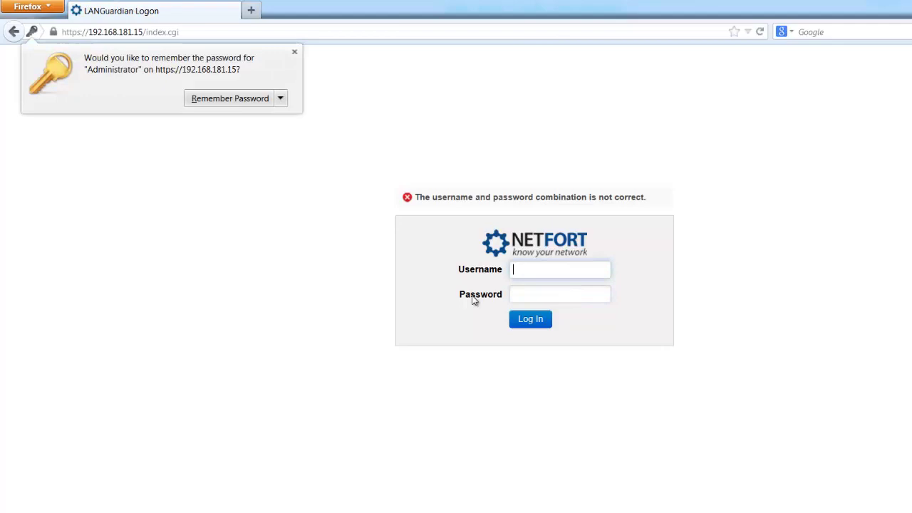
Reselect Administrator, retype the password and log in successfully.
left_click(527, 270)
left_click(546, 286)
left_click(552, 294)
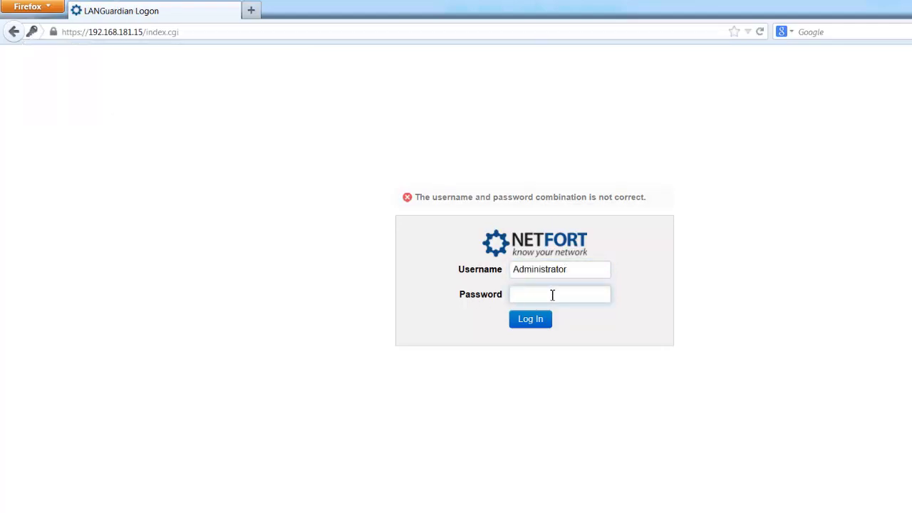
type("passw")
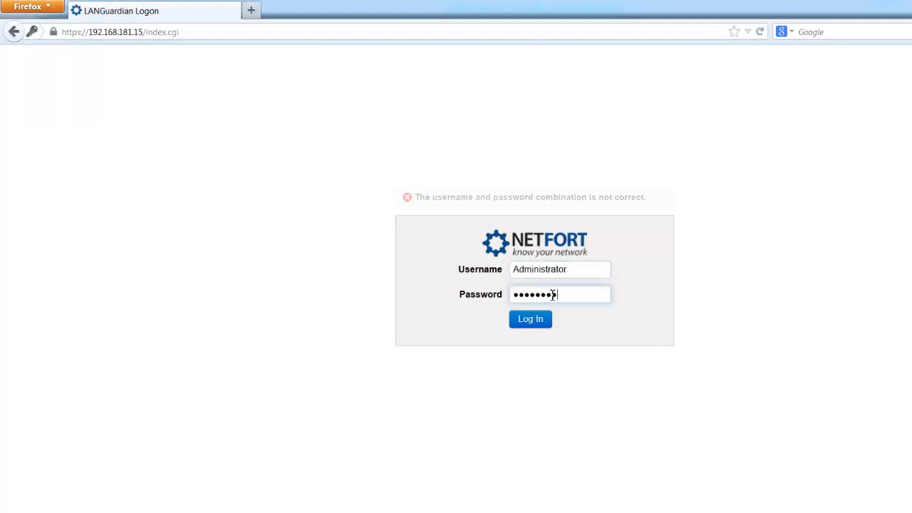
type("1")
left_click(545, 319)
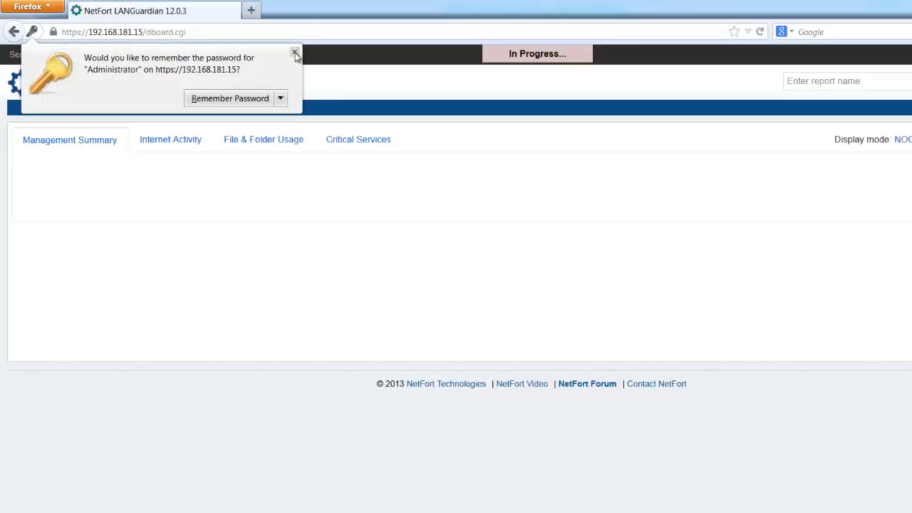
Dismiss Firefox's remember-password prompt and scroll through the Management Summary dashboard.
left_click(295, 52)
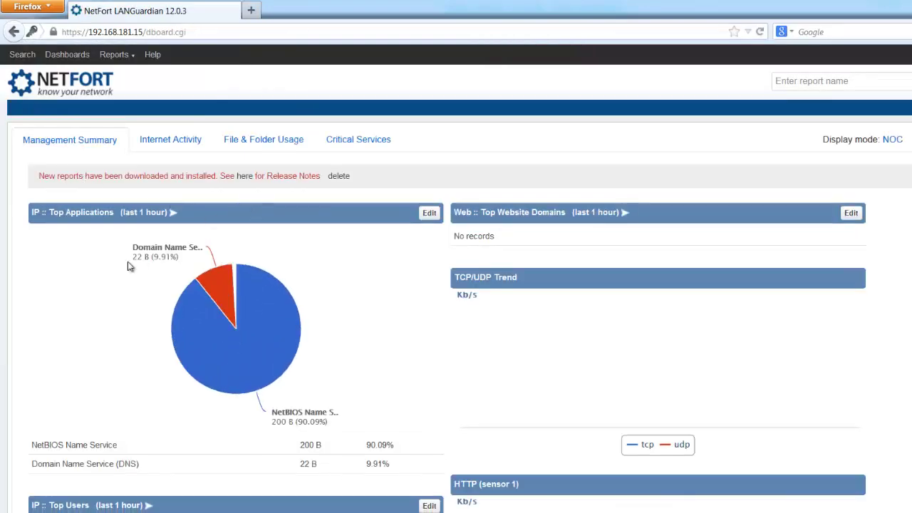
scroll(544, 332, "down", 2)
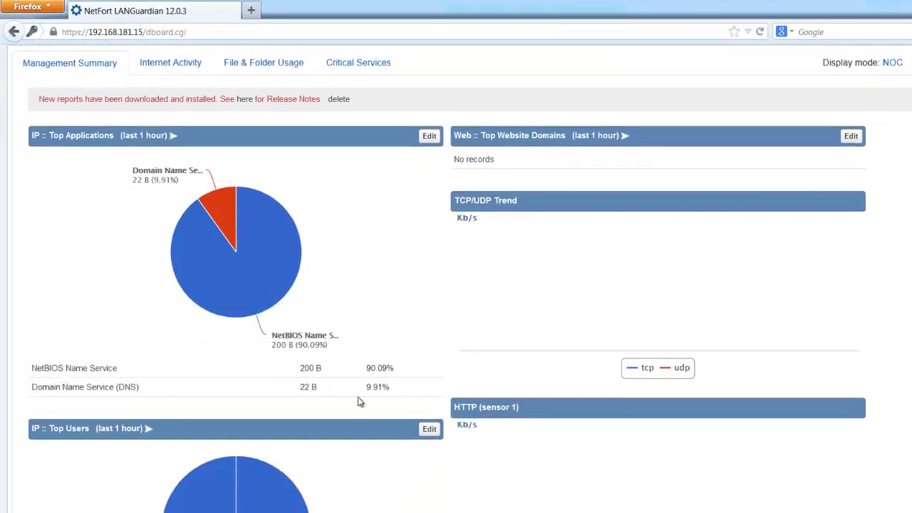
scroll(370, 335, "up", 2)
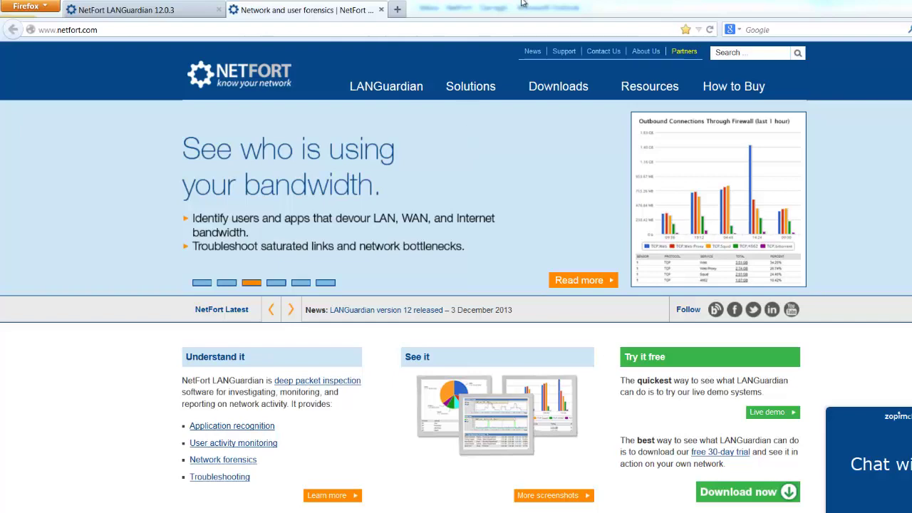
Search Google for 'dell port mirroring' in a new tab, then select the address bar.
left_click(397, 9)
left_click(780, 30)
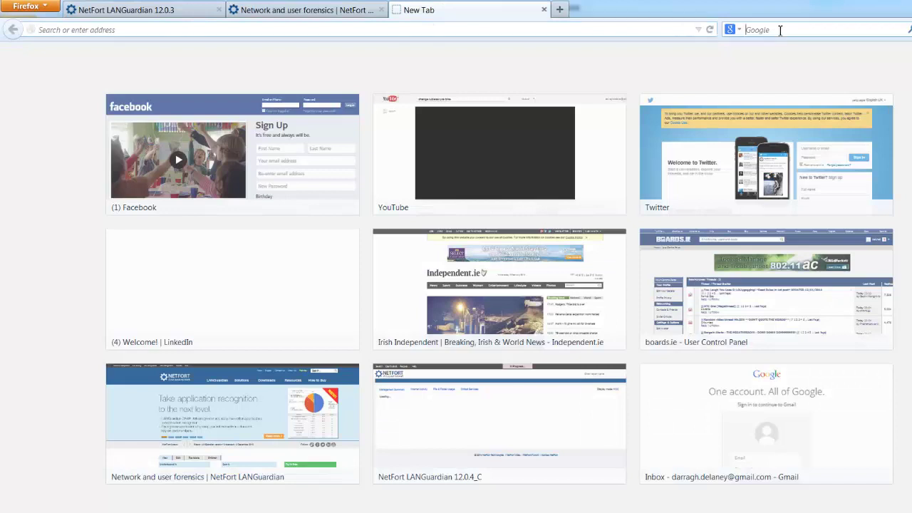
type("dell port mirroring")
key("Return")
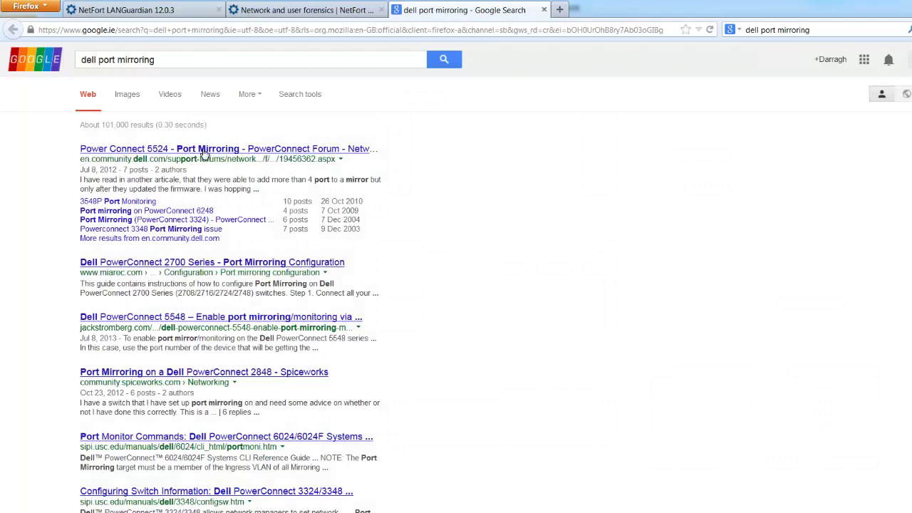
left_click(194, 29)
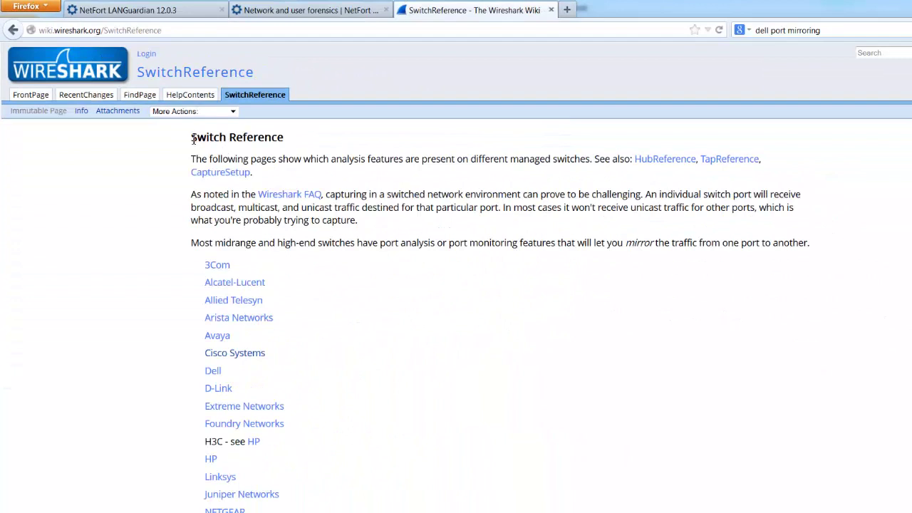
Skim the SwitchReference vendor list, then return to the NetFort website tab.
left_click_drag(192, 140, 297, 143)
scroll(271, 149, "down", 4)
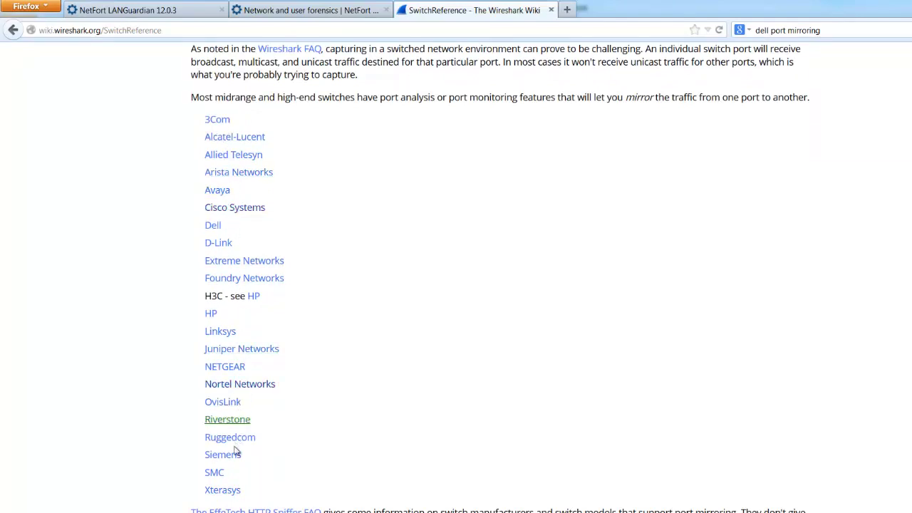
scroll(208, 277, "up", 4)
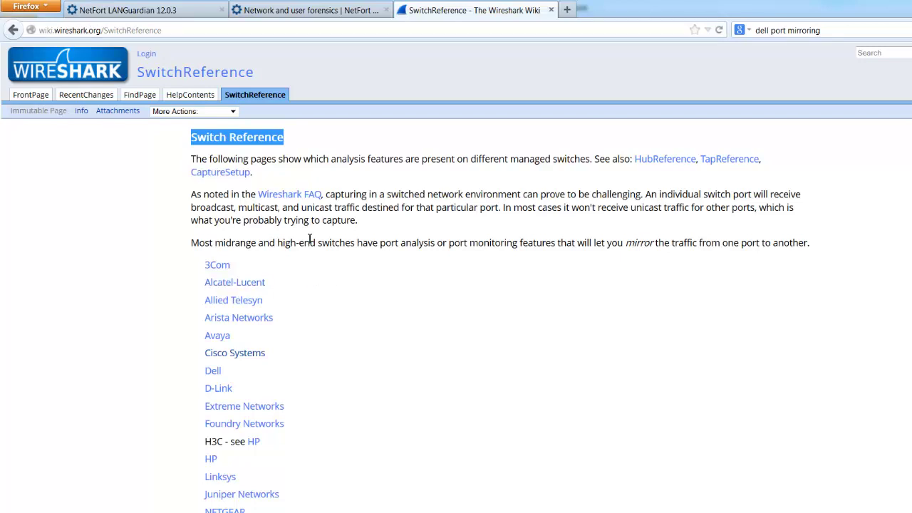
left_click(387, 4)
Open Downloads > Free software, skim the page, and reposition the SPAN Port Configurator window.
mouse_move(559, 88)
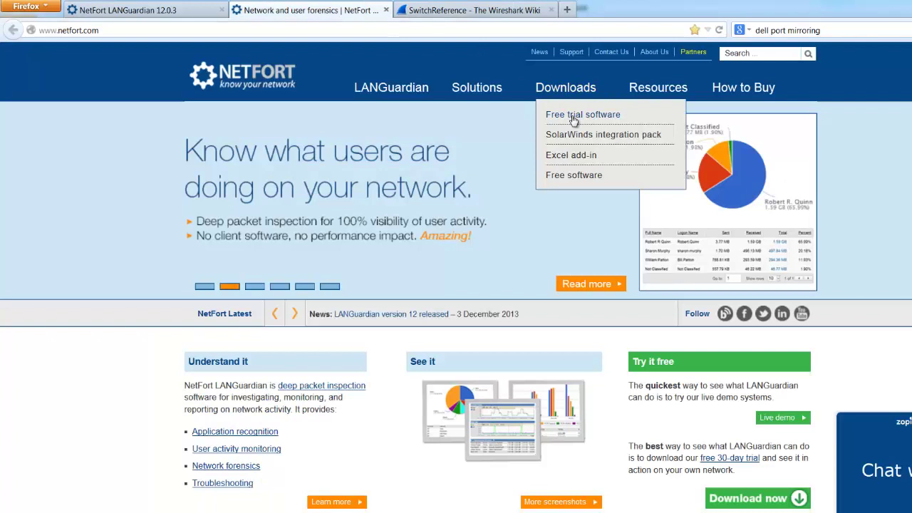
left_click(576, 179)
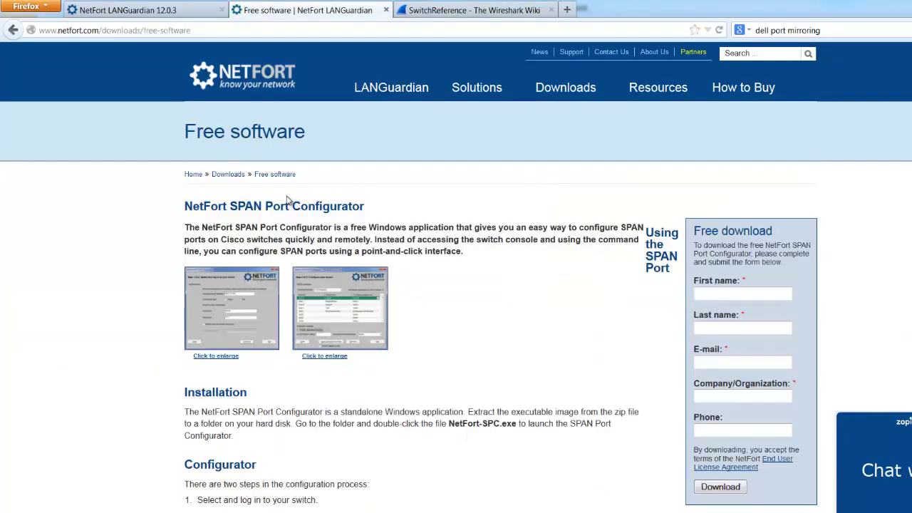
scroll(289, 201, "down", 2)
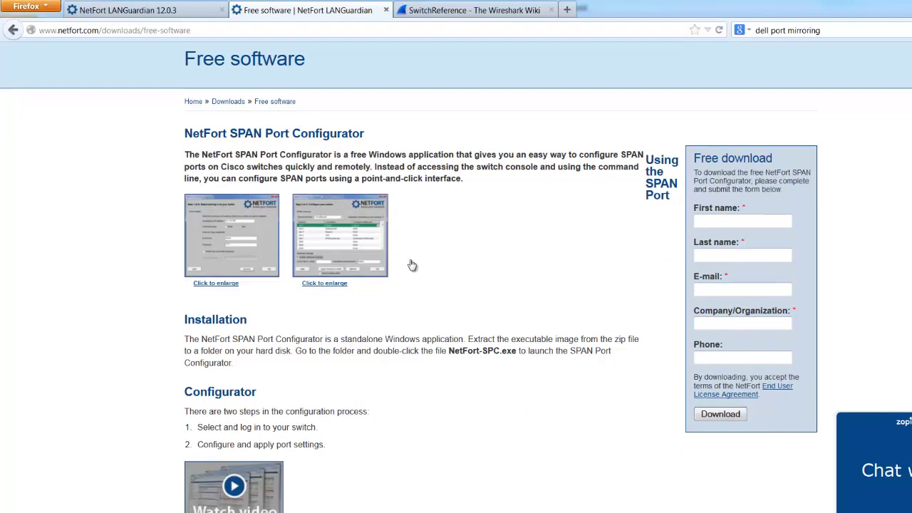
scroll(274, 169, "up", 2)
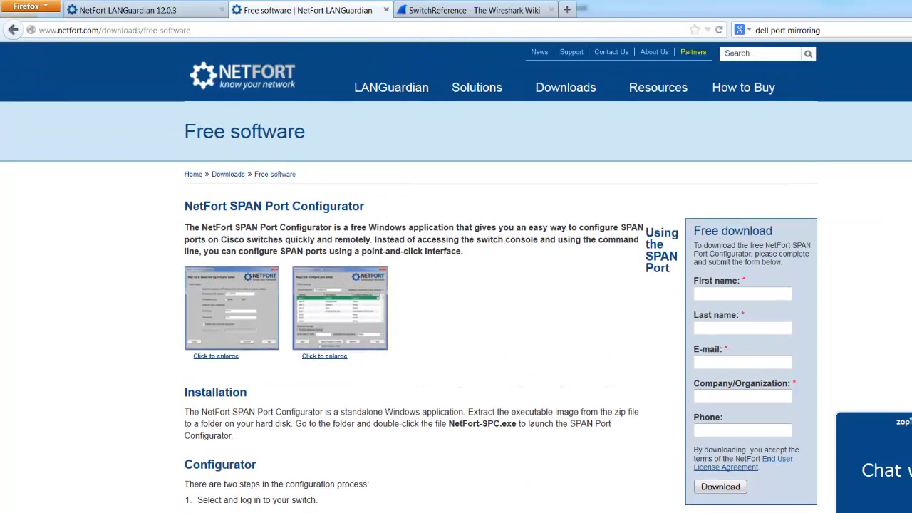
mouse_move(448, 137)
left_mouse_down()
mouse_move(420, 153)
mouse_move(446, 119)
mouse_move(446, 145)
left_mouse_up()
Connect to switch 10.1.1.11, enabling and entering the switch's enable password.
left_click(520, 223)
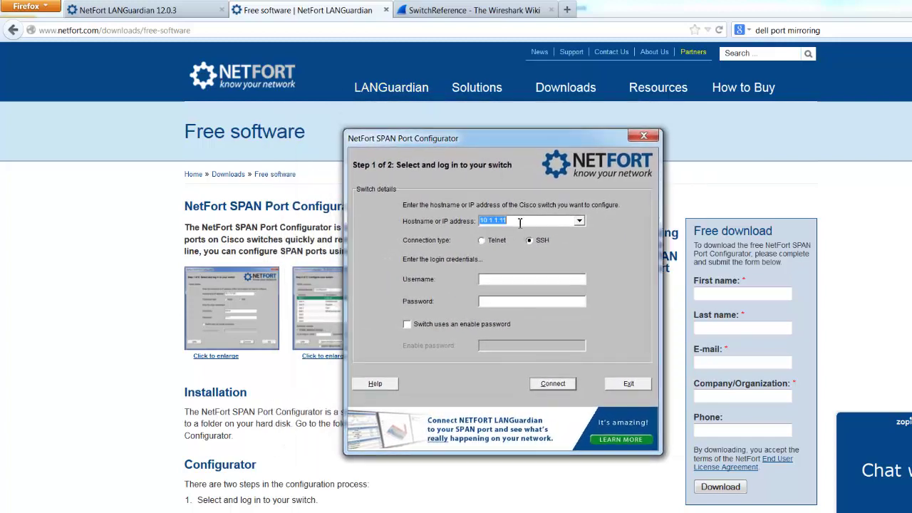
left_click(519, 223)
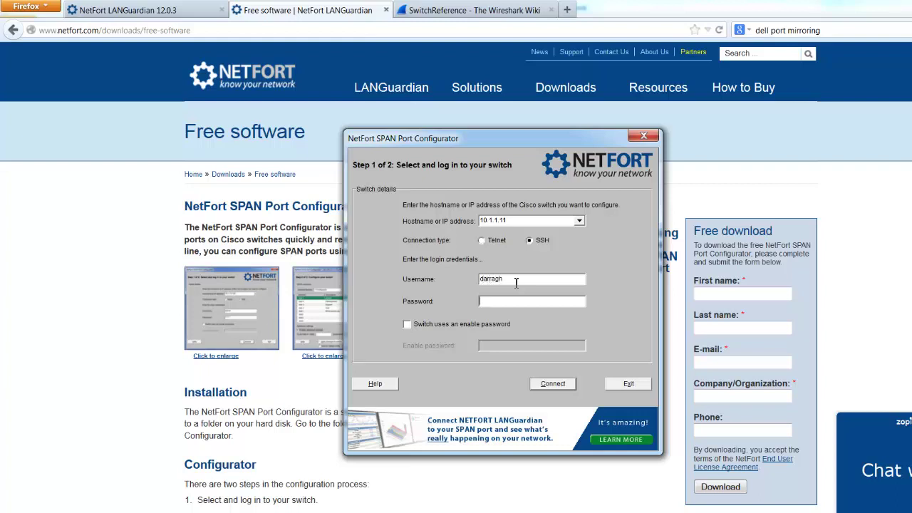
left_click(473, 324)
left_click(518, 347)
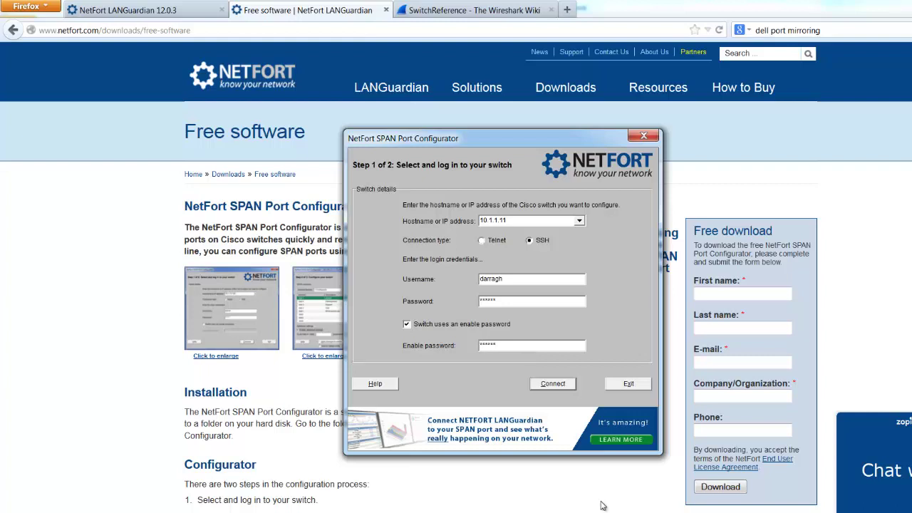
left_click(550, 383)
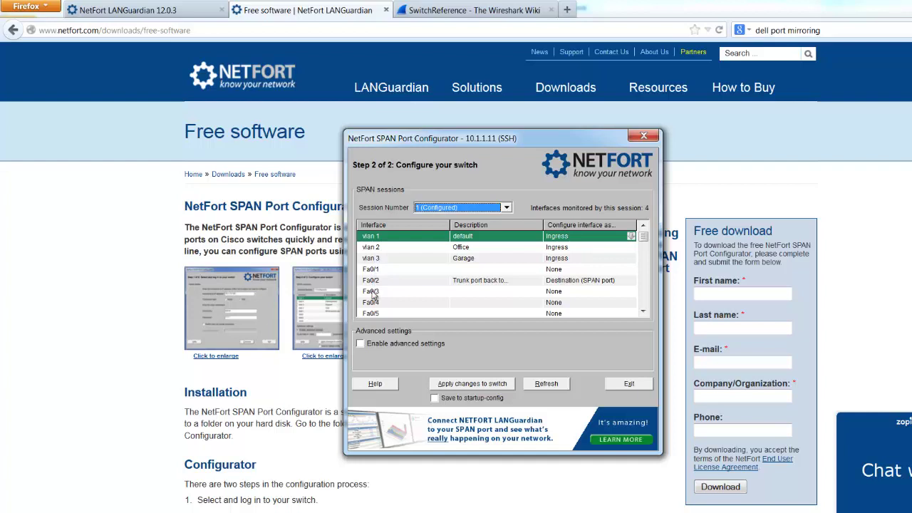
Choose the available SPAN session 2 as the session to configure.
key("Down")
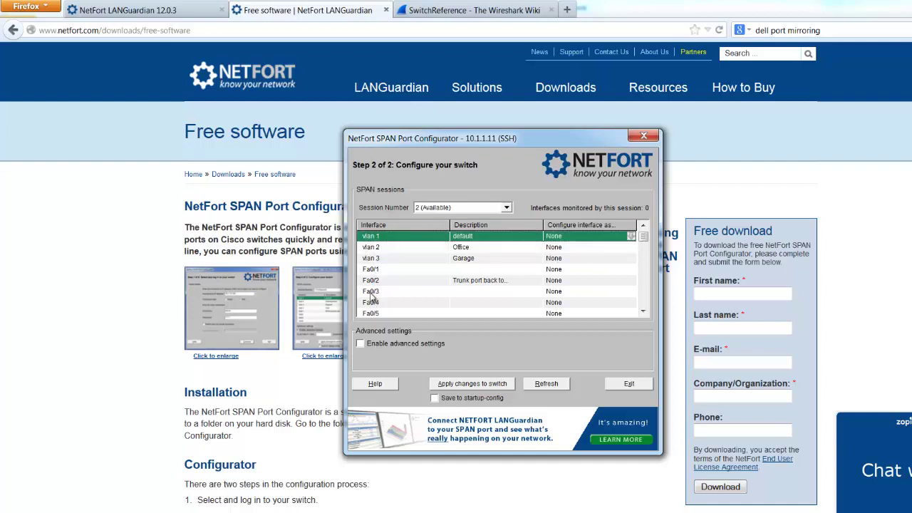
left_click(376, 245)
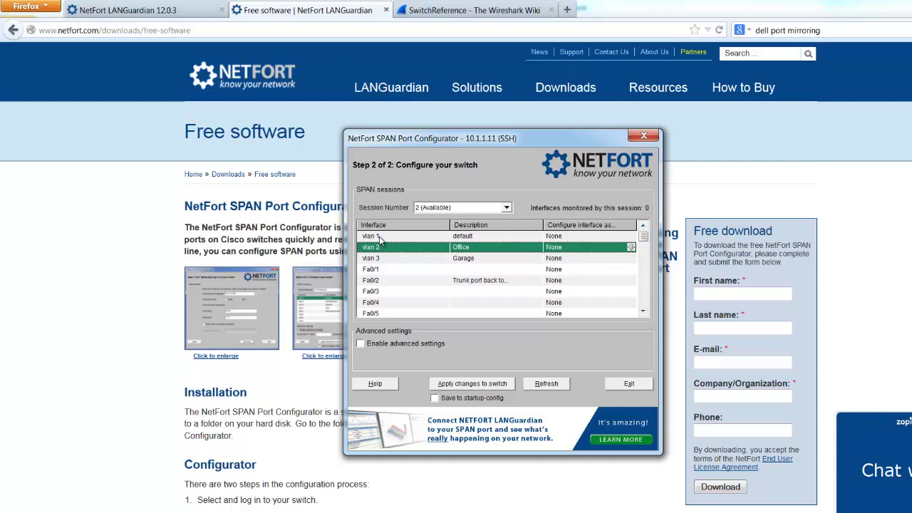
left_click(479, 207)
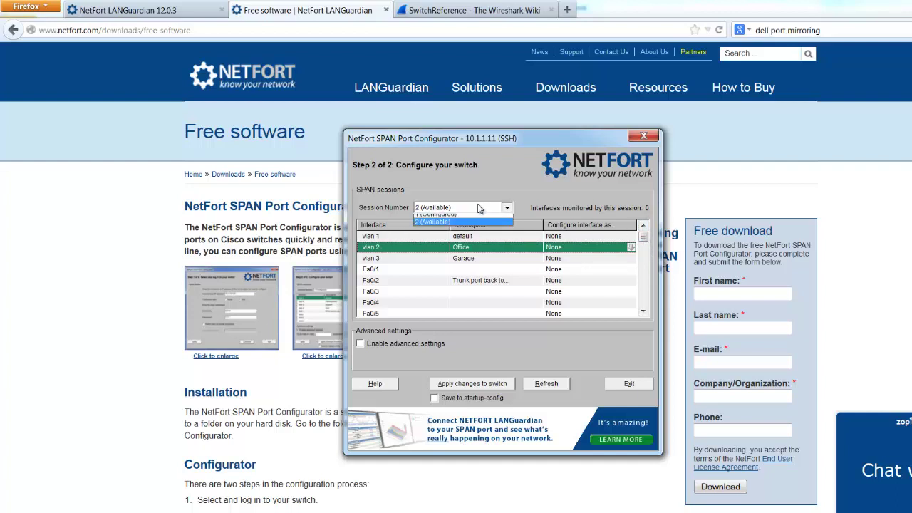
left_click(443, 215)
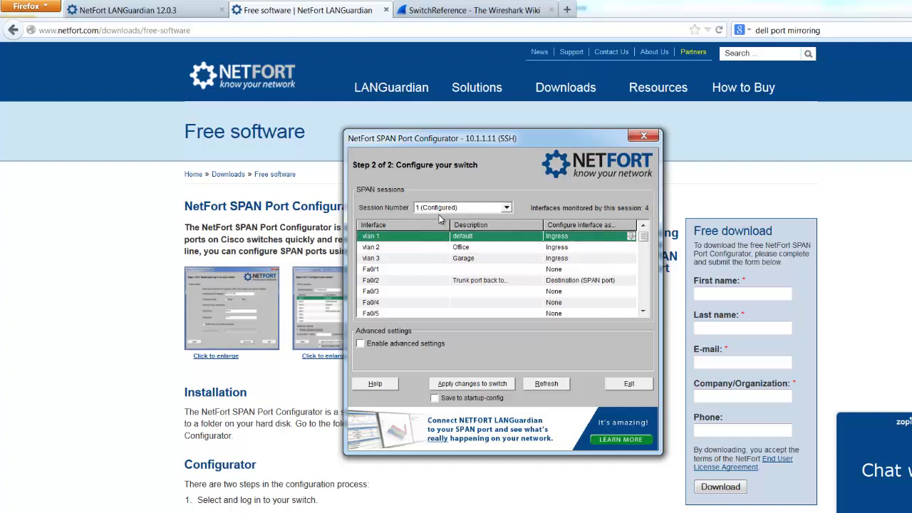
left_click(451, 208)
left_click(445, 224)
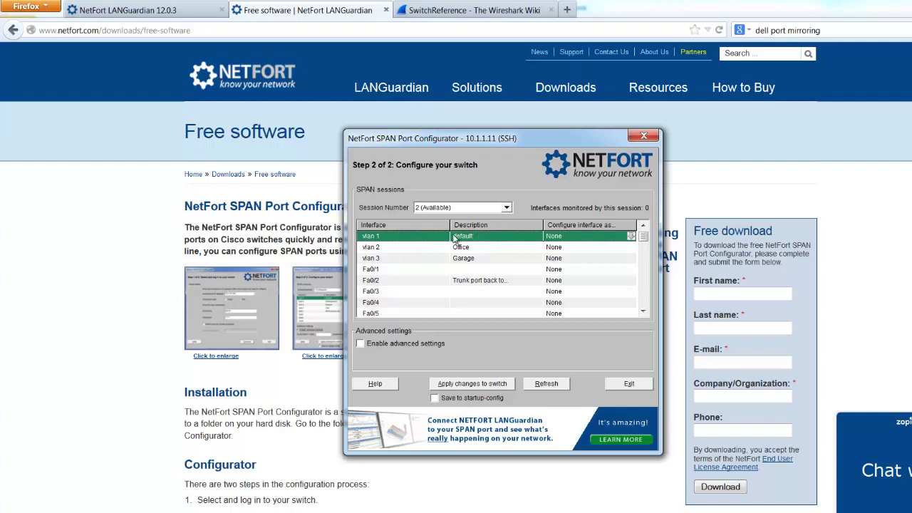
Make vlan 1 the Ingress and Egress source and Fa0/20 the destination, saving to startup-config.
left_click(631, 236)
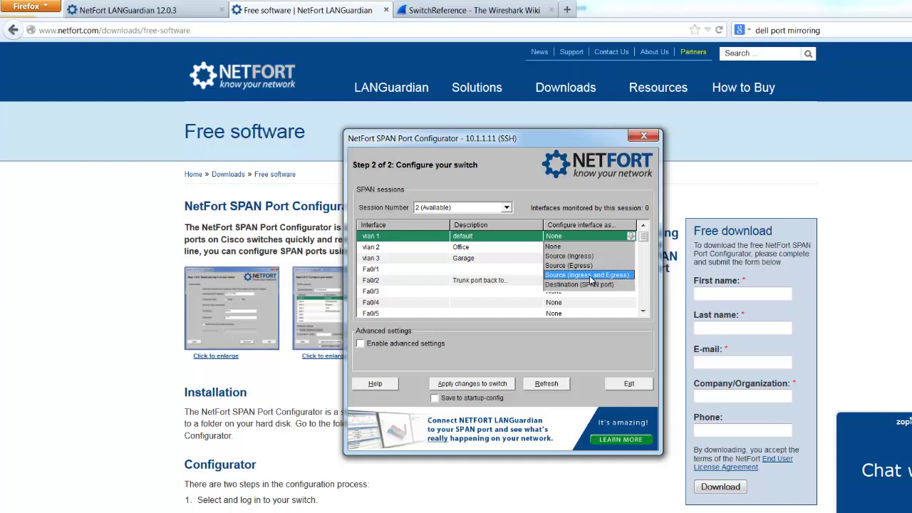
left_click(589, 275)
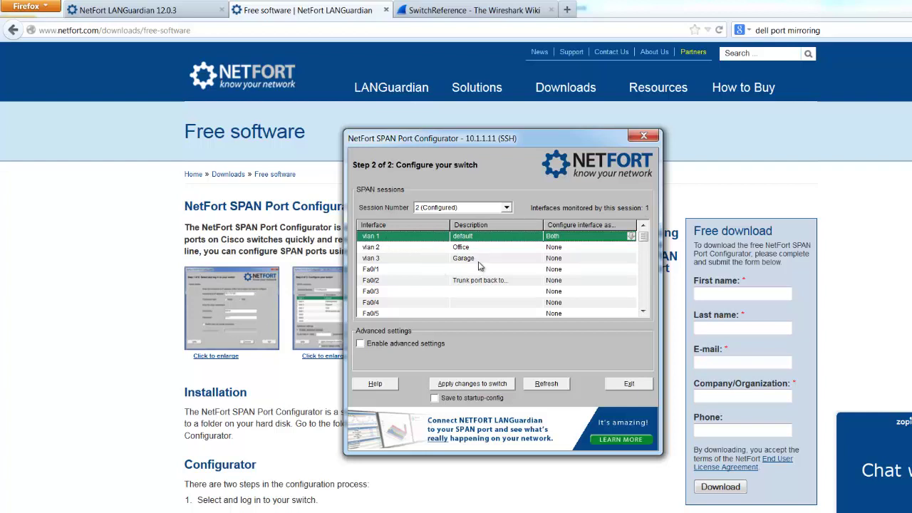
left_click_drag(644, 237, 651, 285)
left_click(581, 294)
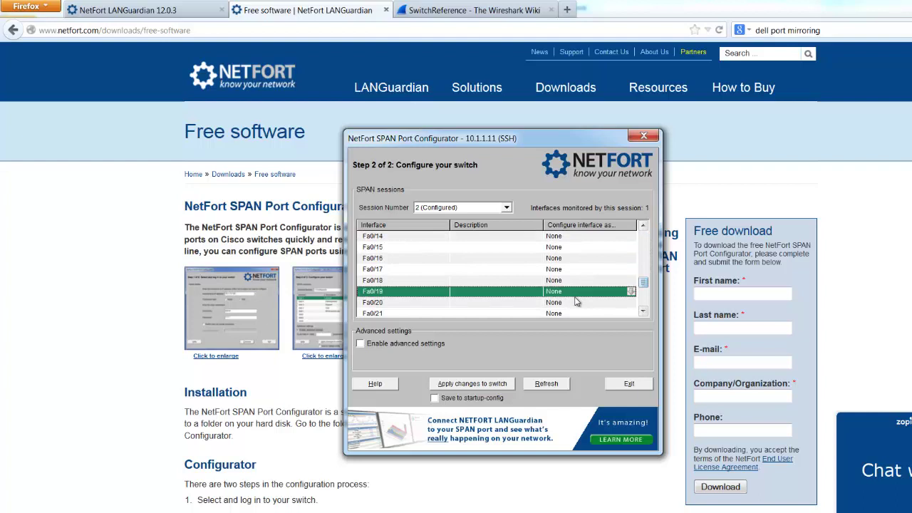
left_click(577, 303)
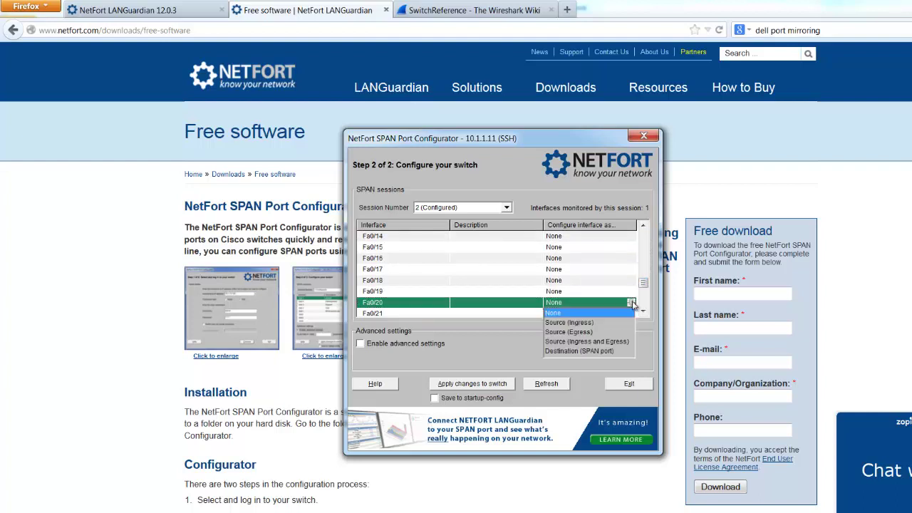
left_click(582, 350)
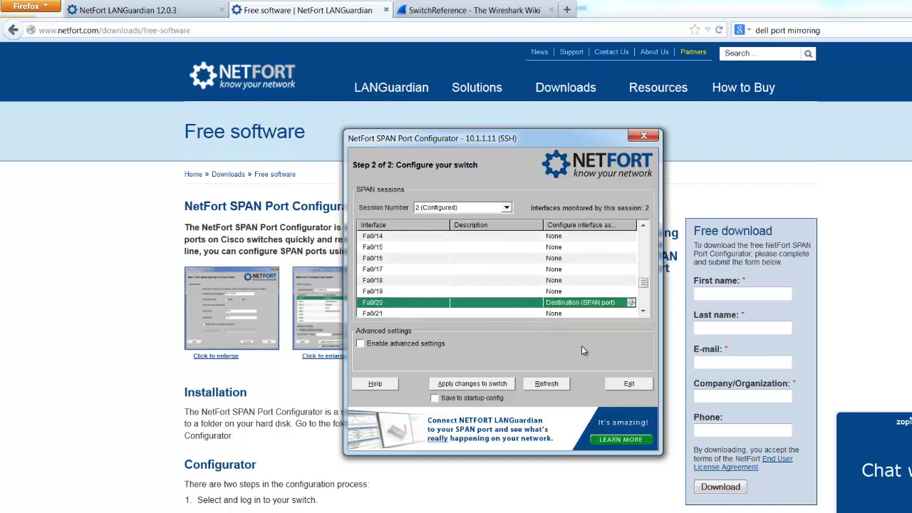
left_click(435, 399)
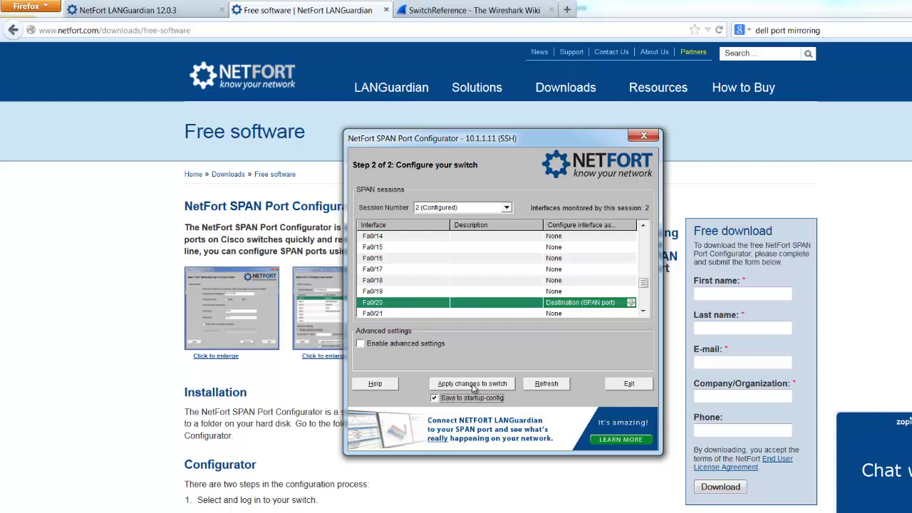
left_click_drag(644, 284, 643, 227)
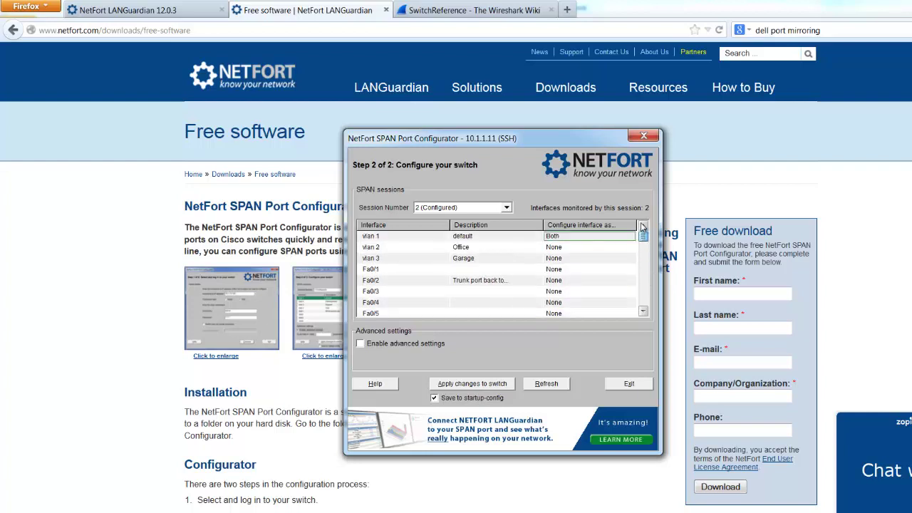
left_click(553, 238)
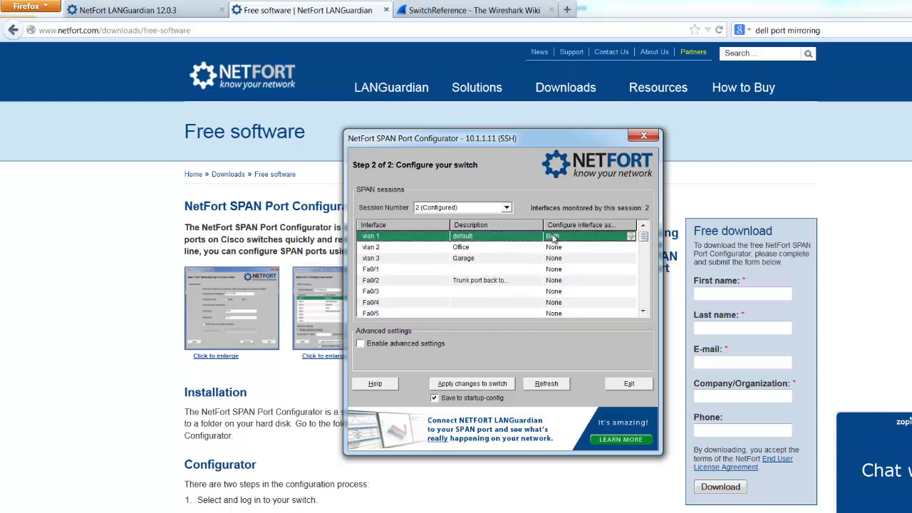
left_click(630, 237)
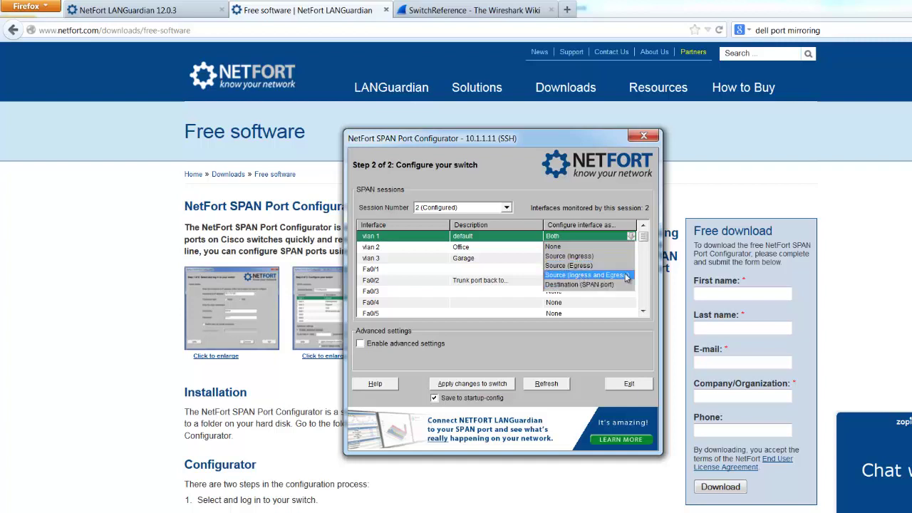
left_click(413, 269)
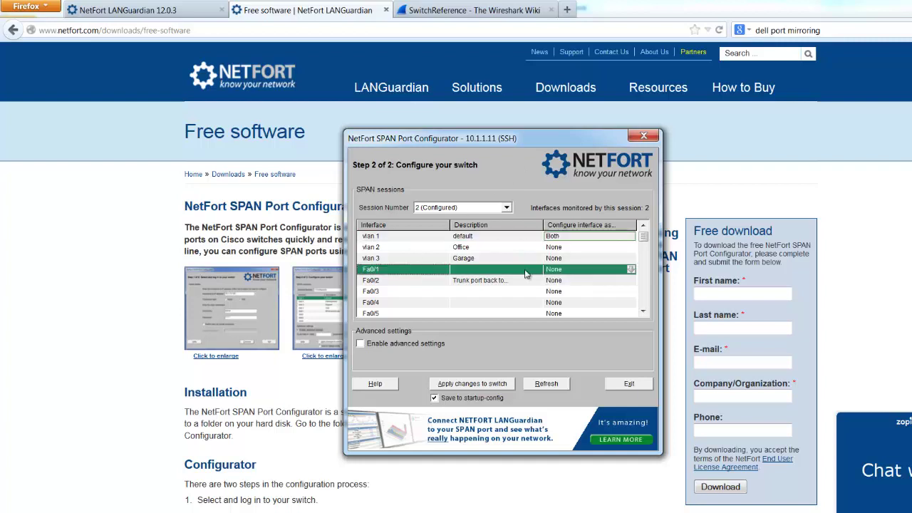
left_click(441, 239)
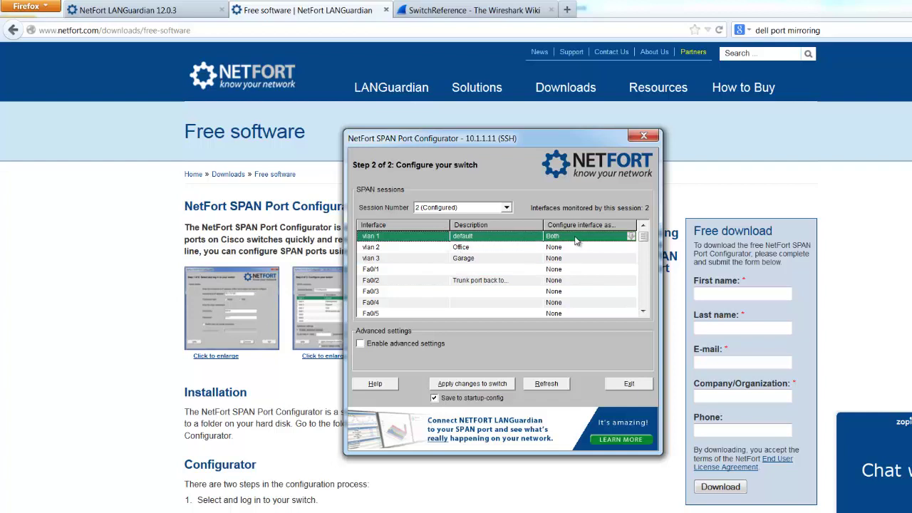
left_click(632, 236)
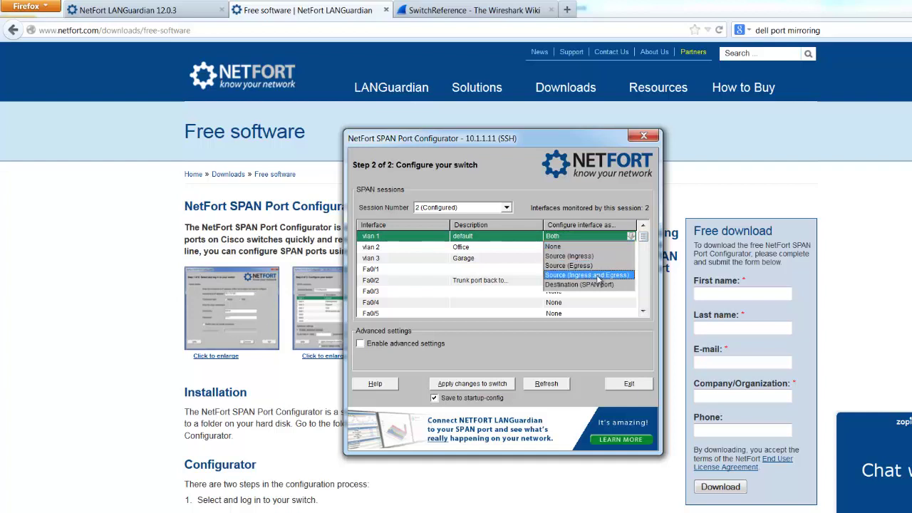
left_click_drag(644, 237, 648, 294)
left_click(475, 261)
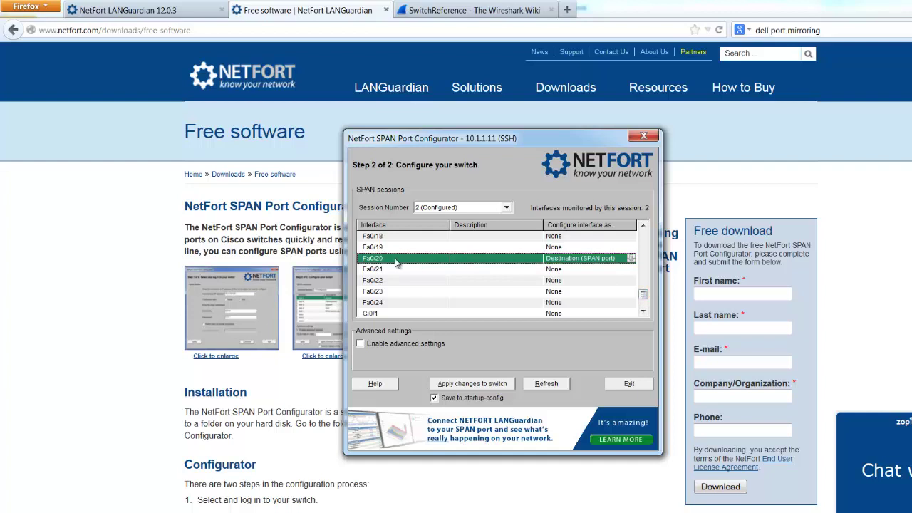